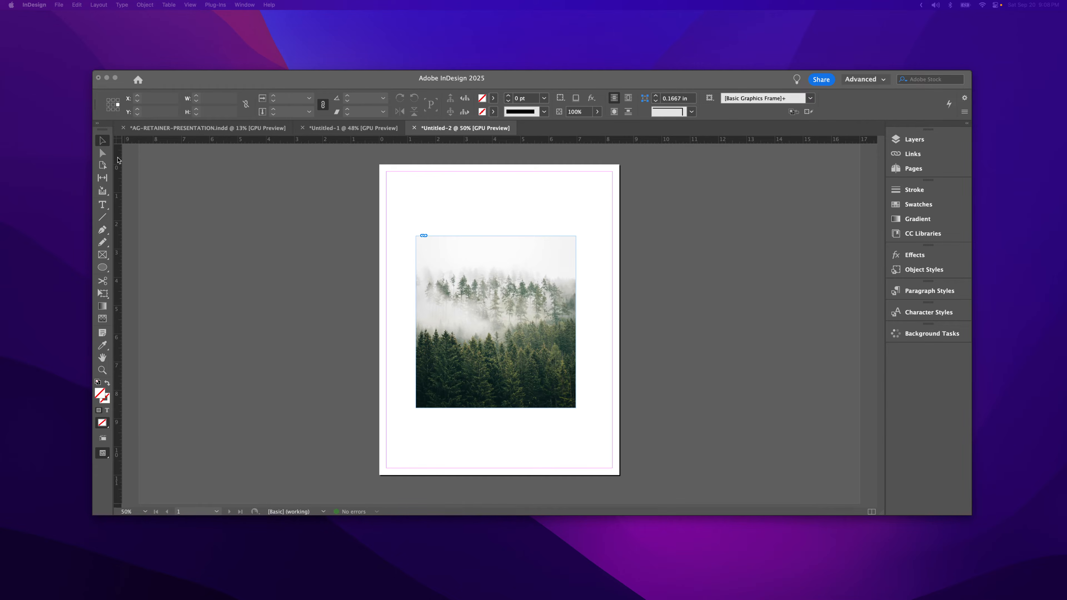
# Try resizing the forest image content to 5 in by 5 in inside its frame, and undo both size changes.
pyautogui.click(105, 154)
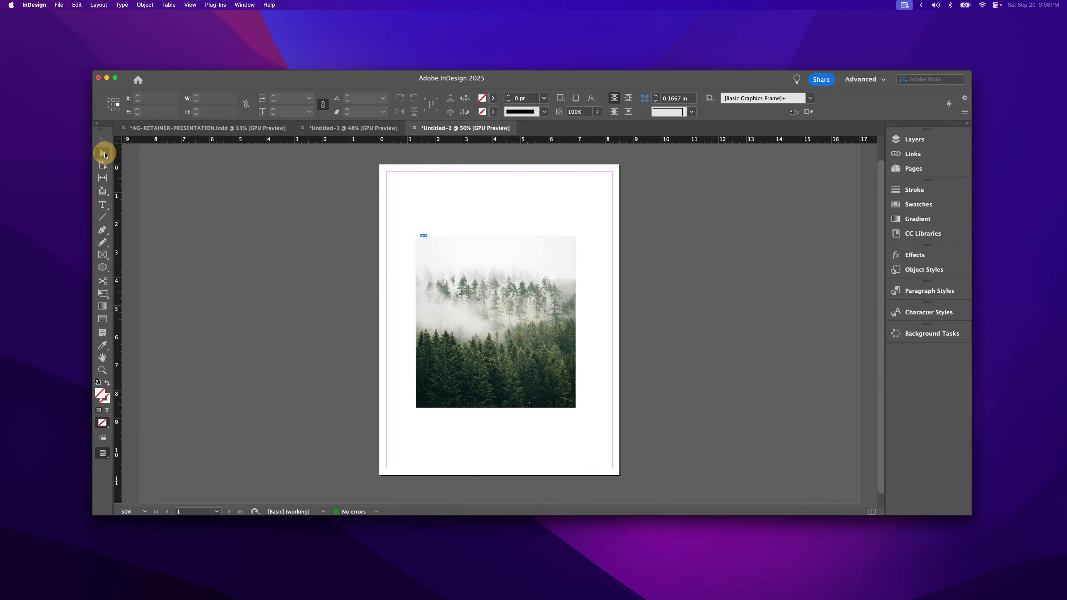
pyautogui.click(439, 285)
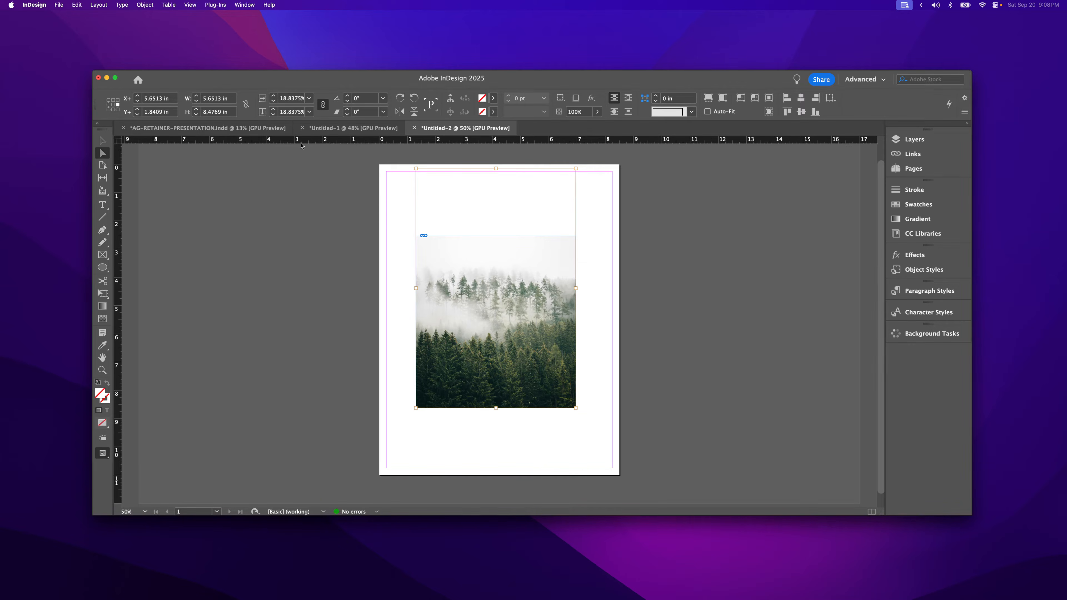
pyautogui.click(209, 99)
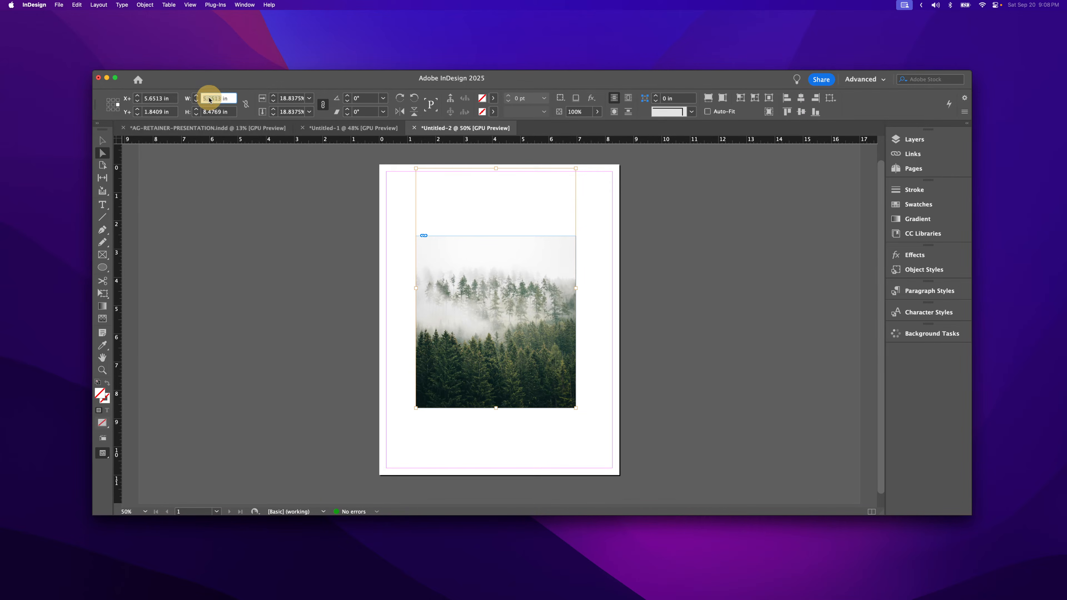
pyautogui.tripleClick(210, 100)
pyautogui.write('5')
pyautogui.click(214, 112)
pyautogui.tripleClick(213, 112)
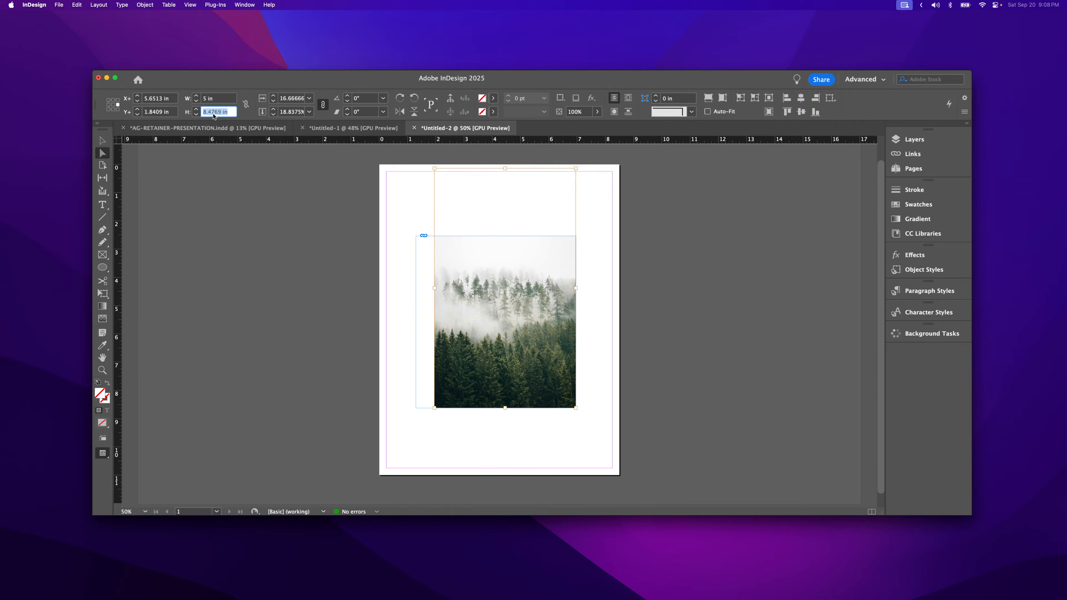
pyautogui.write('5')
pyautogui.click(234, 100)
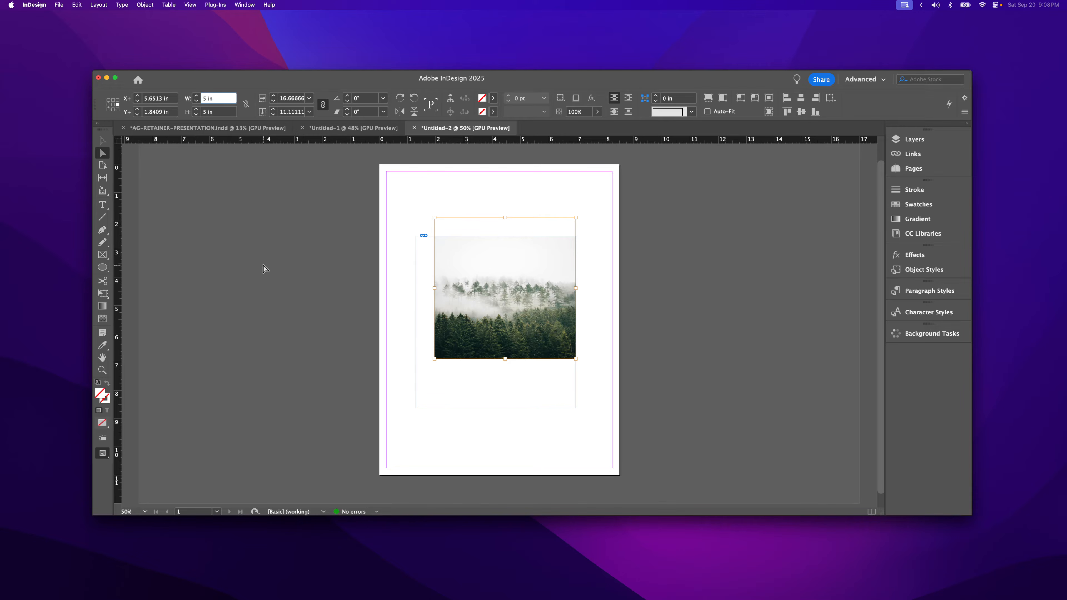
pyautogui.press('super+z')
pyautogui.press('super+z')
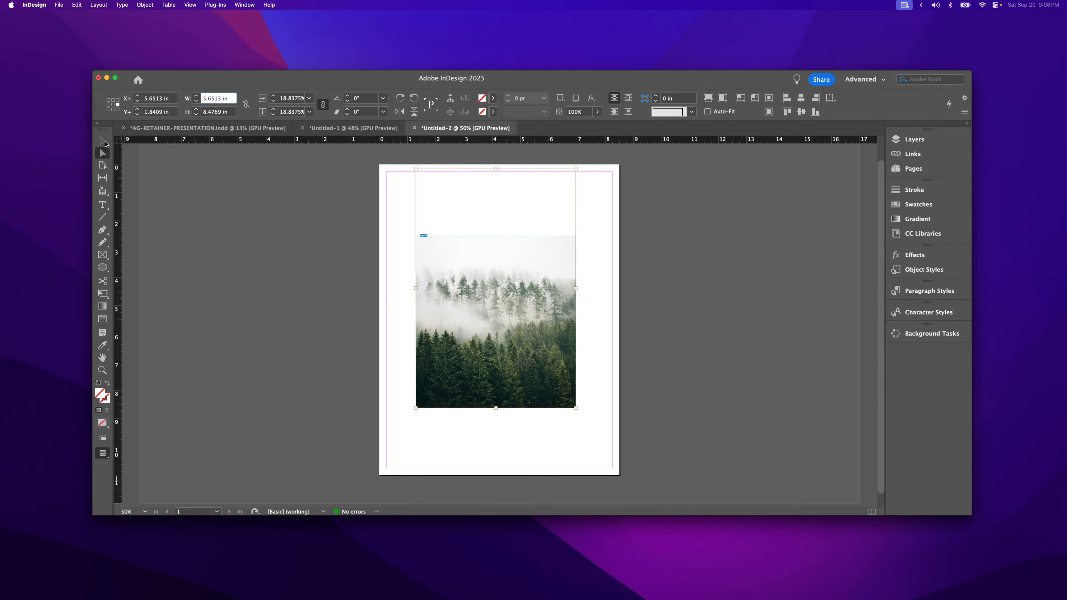
# Set the forest picture's frame to 6 in wide and 6 in high.
pyautogui.click(103, 141)
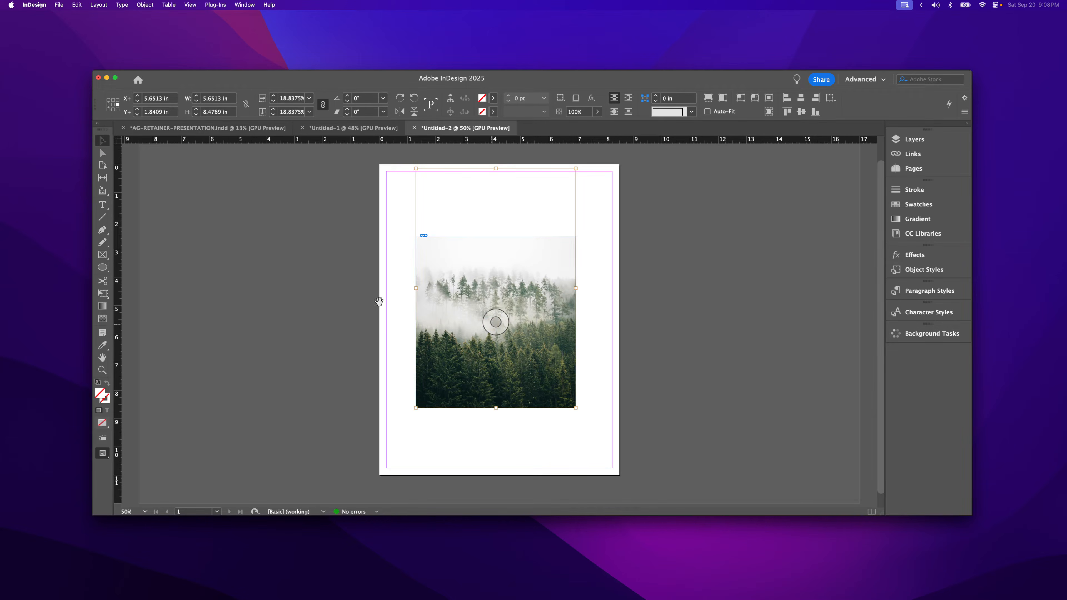
pyautogui.click(350, 290)
pyautogui.click(440, 289)
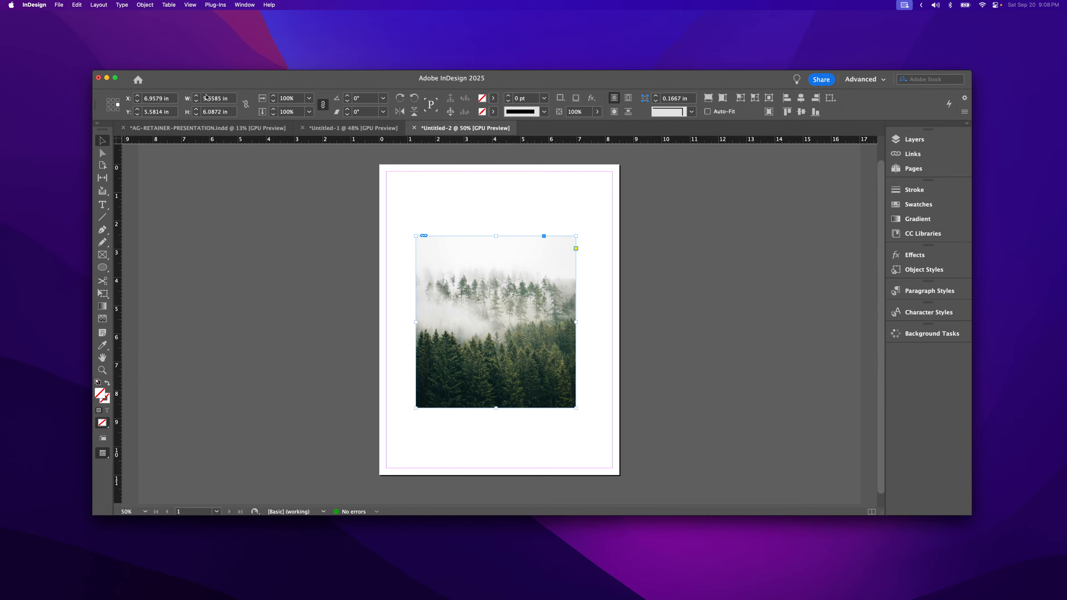
pyautogui.click(207, 98)
pyautogui.write('6')
pyautogui.click(215, 112)
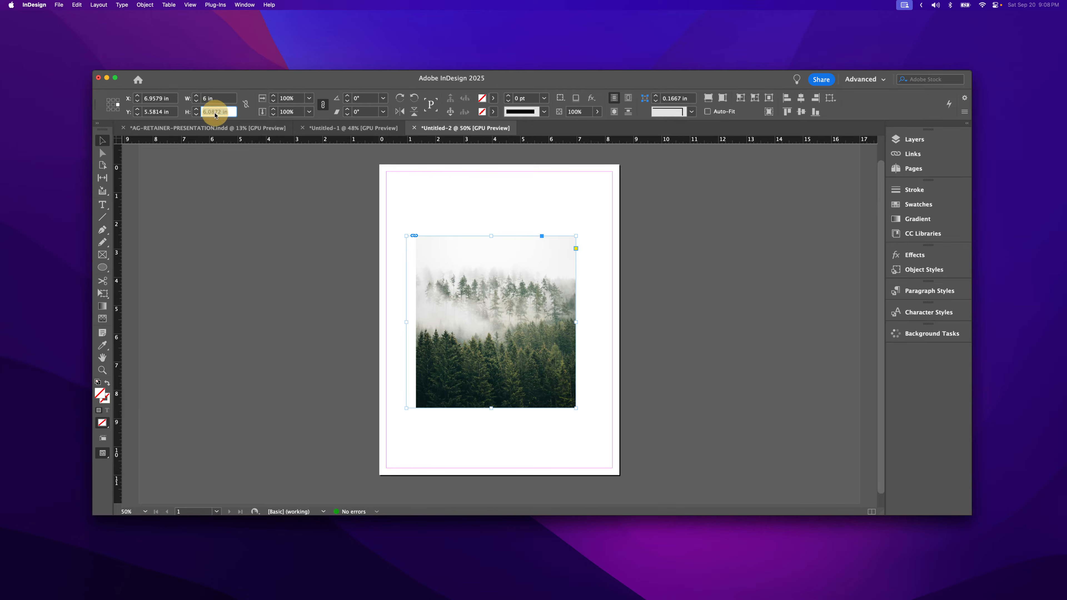
pyautogui.click(612, 380)
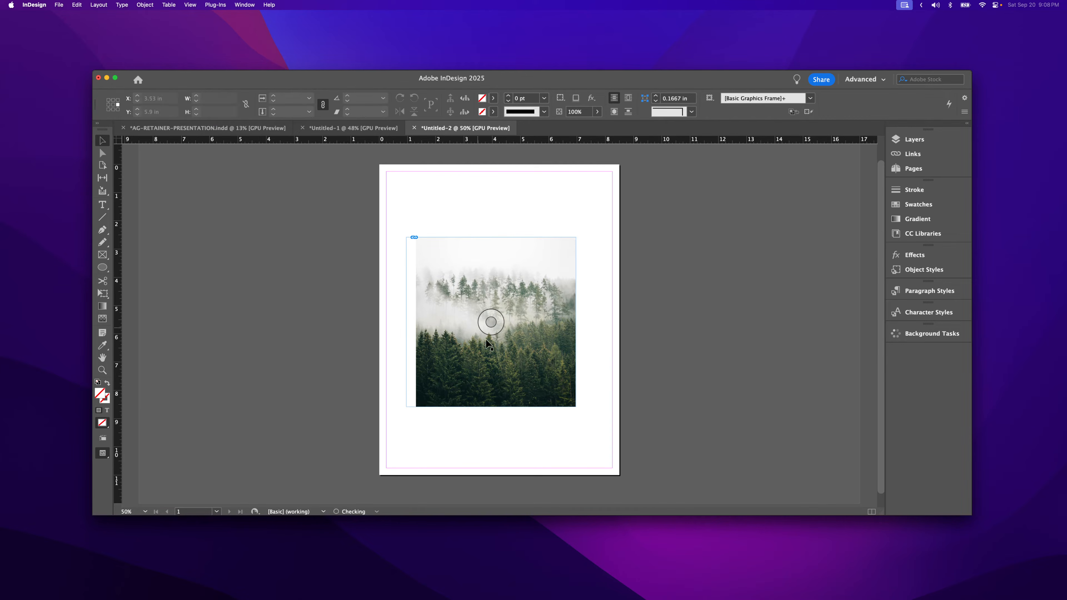
# Enlarge the image content proportionally to about 6.16 in by 9.24 in so it fills the frame, and deselect it.
pyautogui.doubleClick(445, 337)
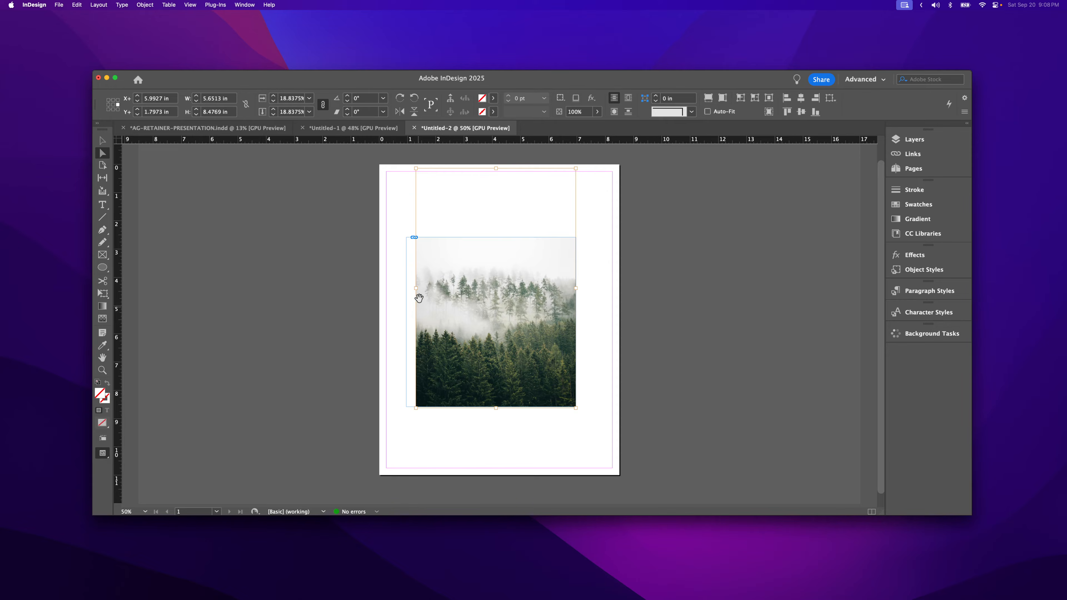
pyautogui.moveTo(416, 288); pyautogui.dragTo(401, 289)
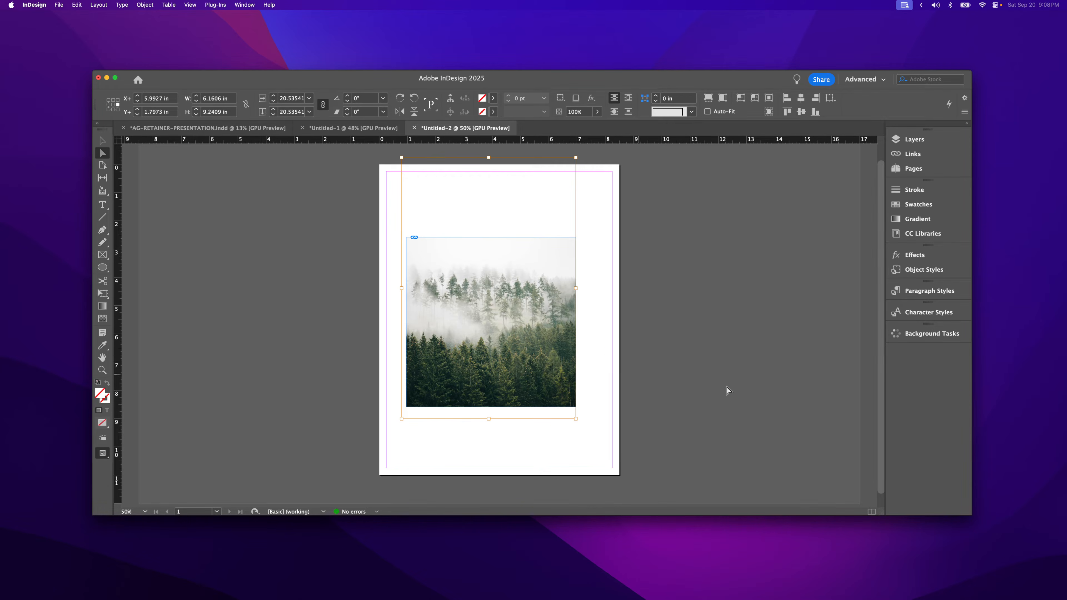
pyautogui.press('v')
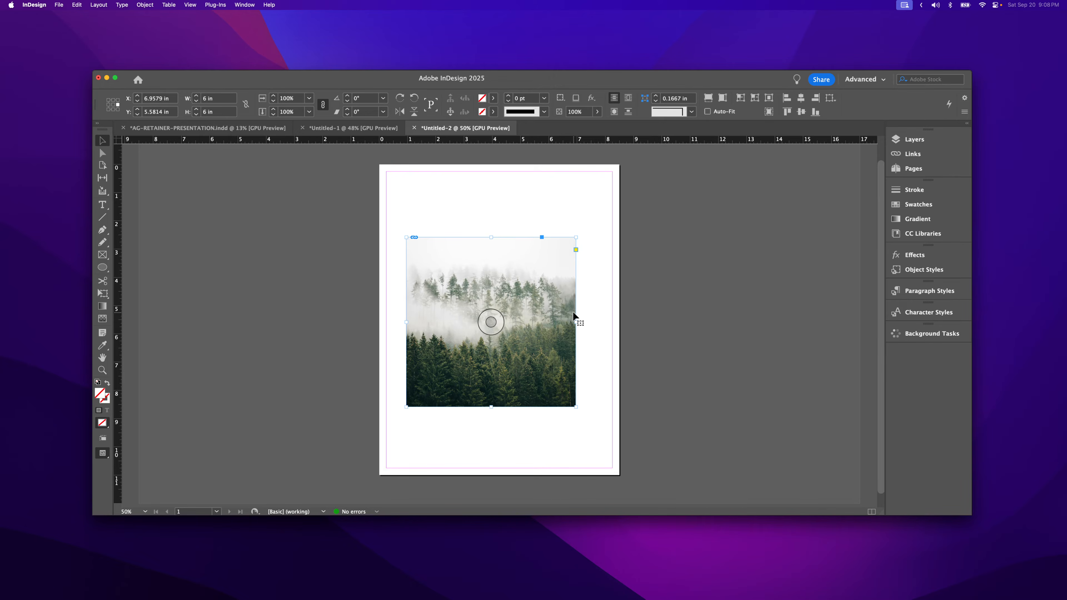
pyautogui.click(636, 319)
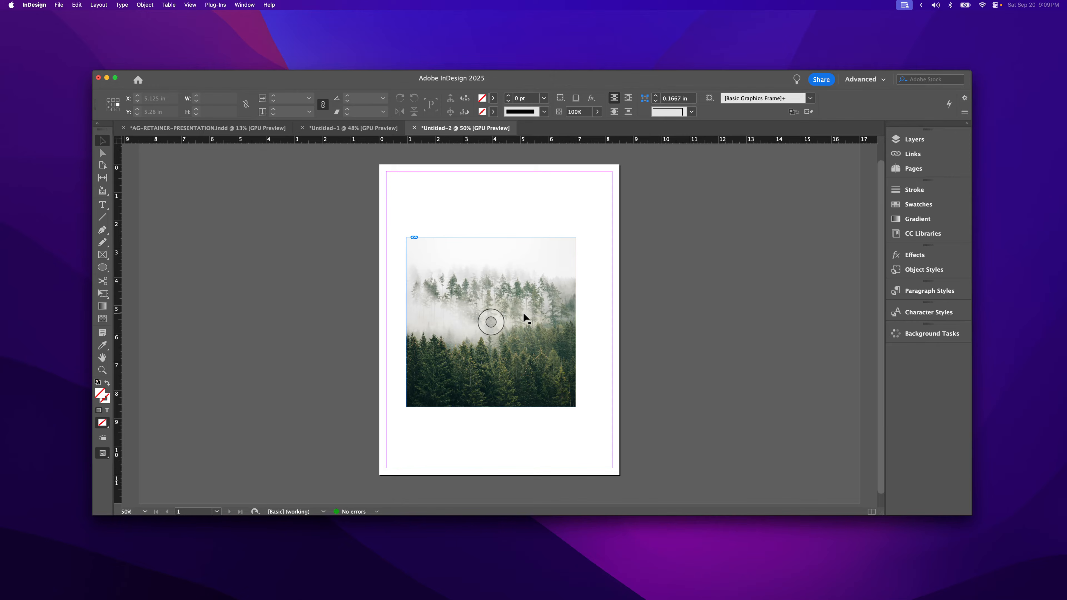
# Show the link details of the forest image content and open the linked file for editing in Photoshop 2025.
pyautogui.doubleClick(555, 320)
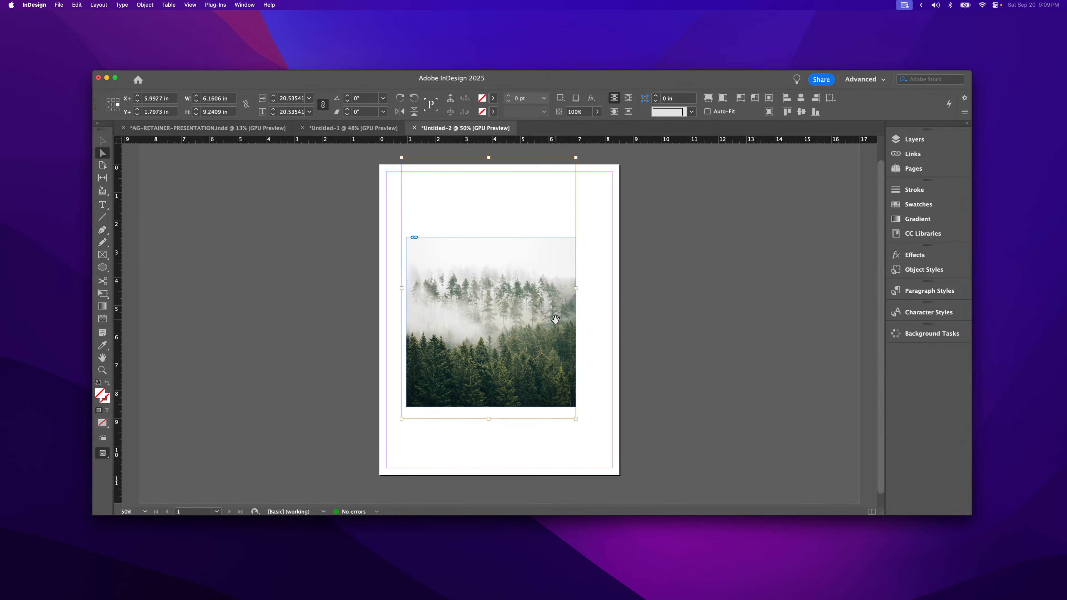
pyautogui.click(913, 154)
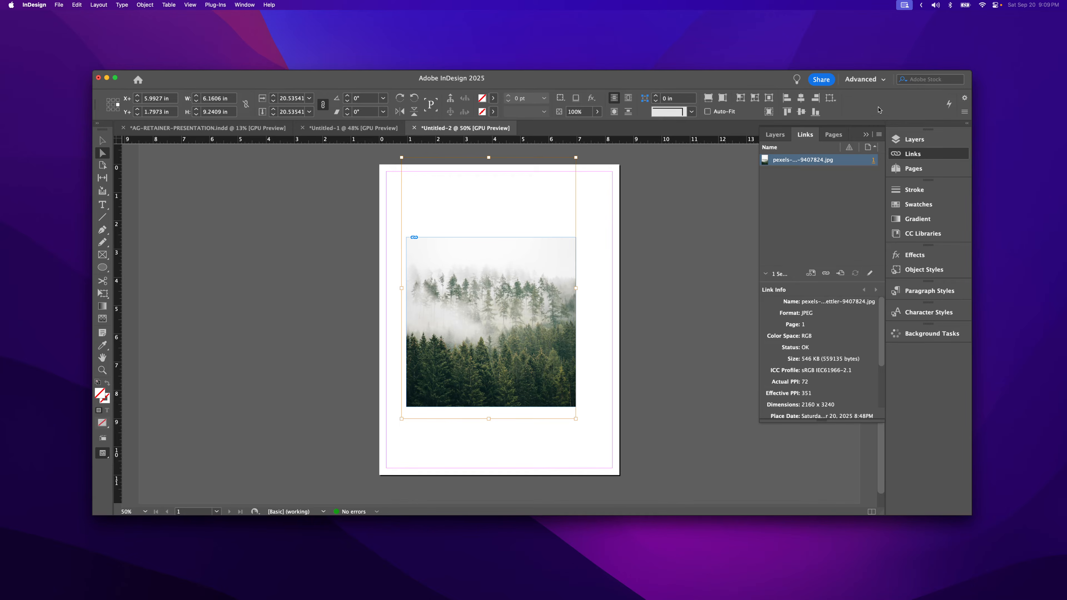
pyautogui.click(879, 134)
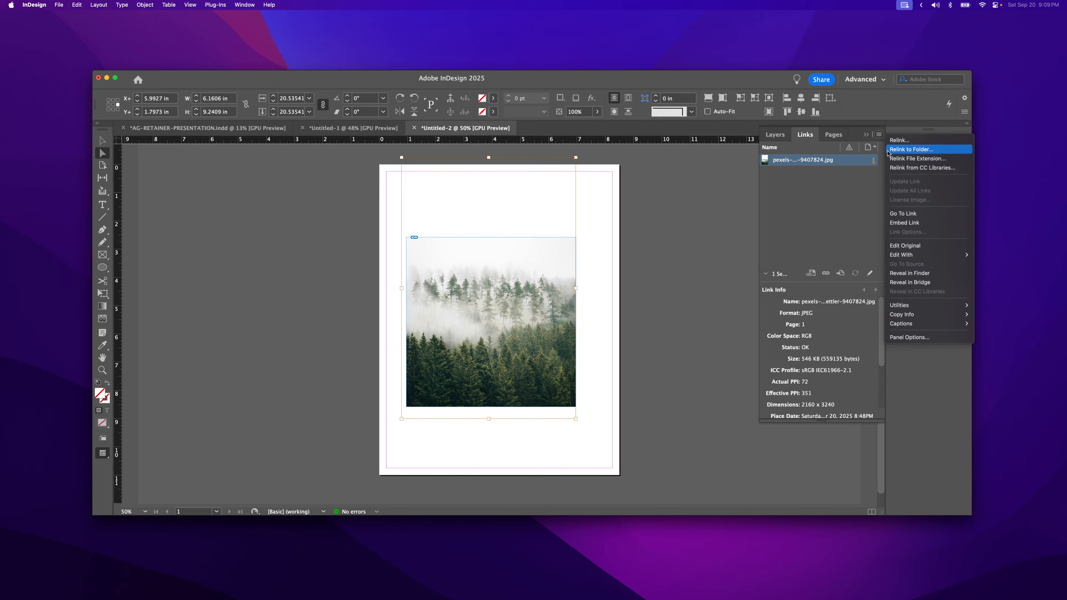
pyautogui.moveTo(903, 254)
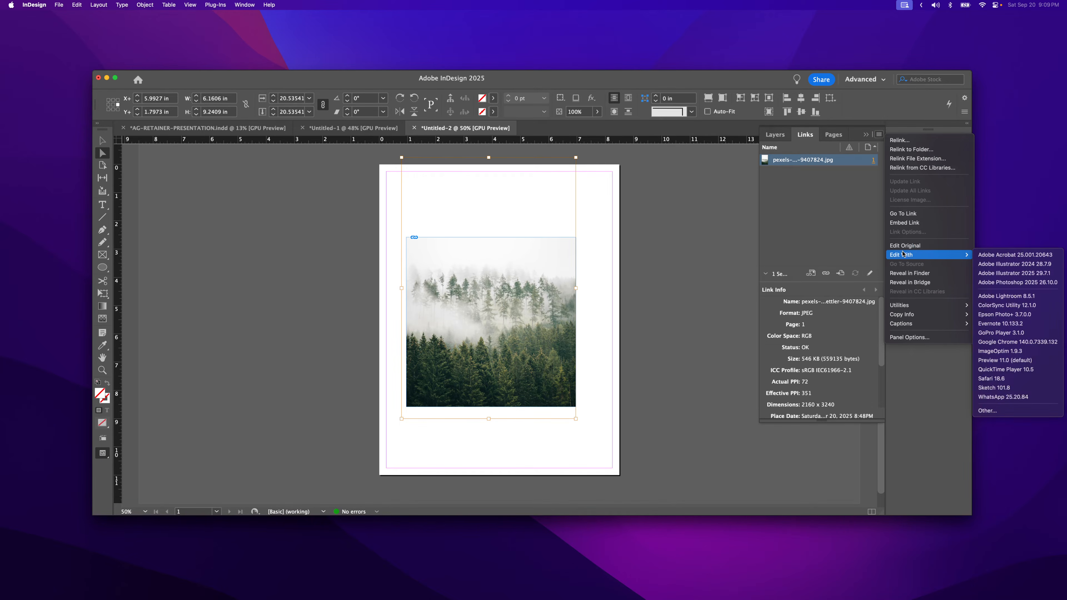
pyautogui.click(1019, 282)
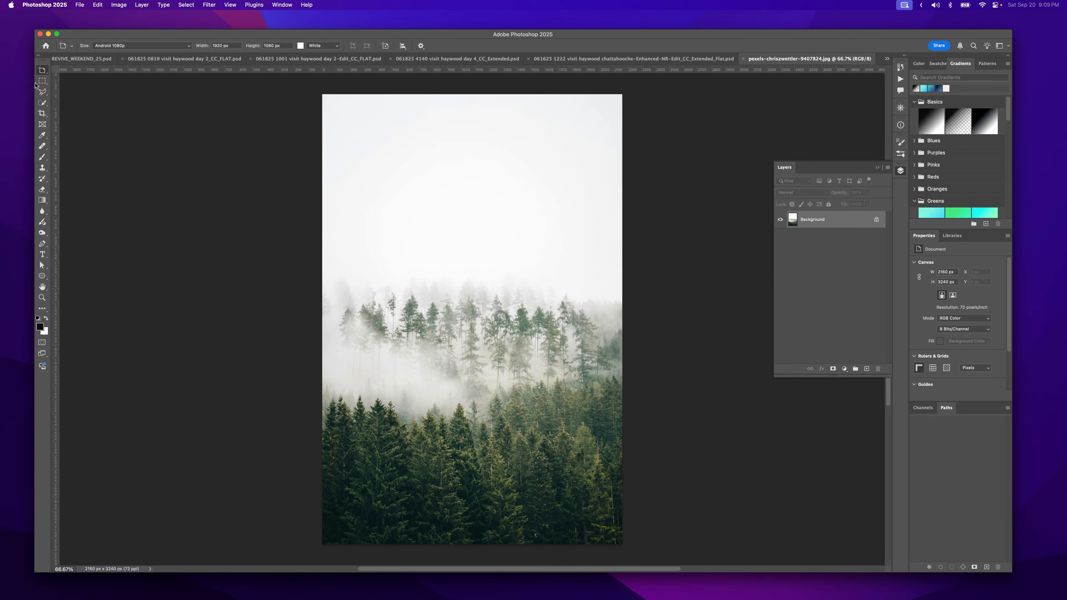
# Set up a crop of the forest photo at 6 in wide by 6 in high.
pyautogui.click(42, 113)
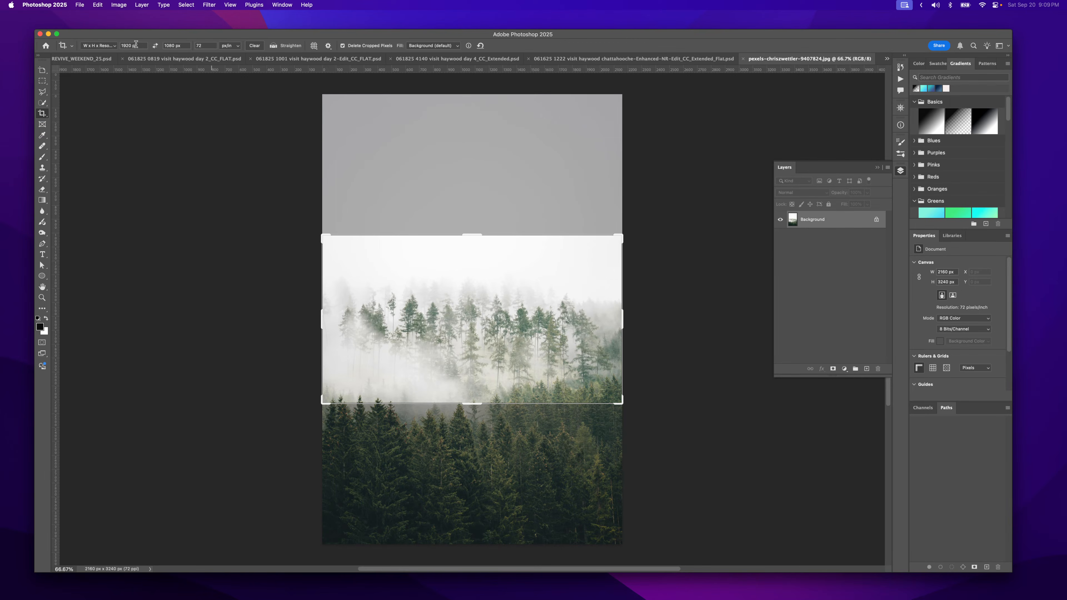
pyautogui.click(132, 45)
pyautogui.click(129, 45)
pyautogui.write('61')
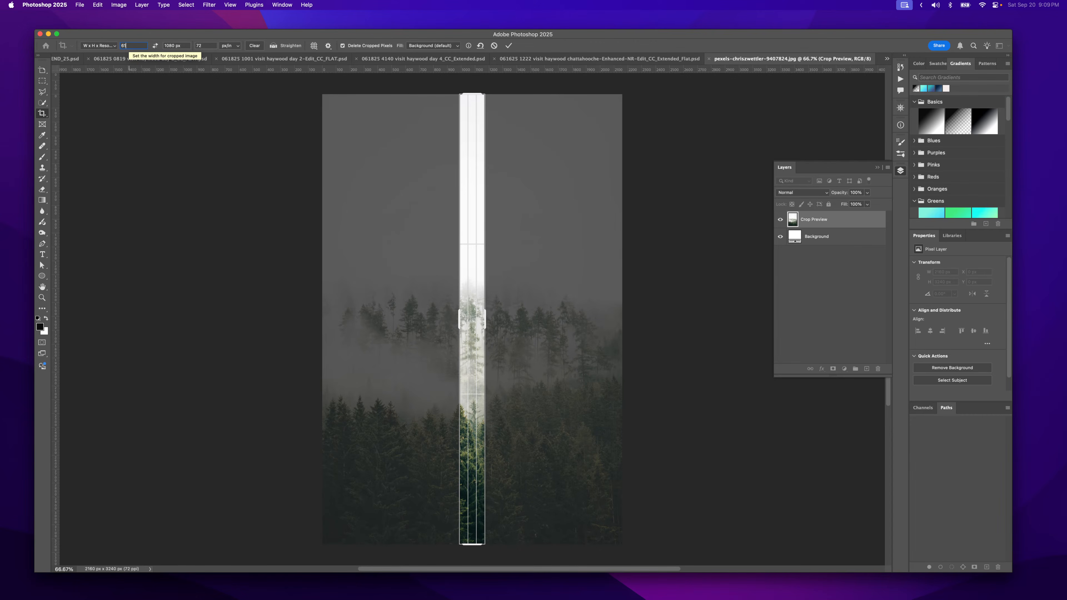
pyautogui.press('BackSpace')
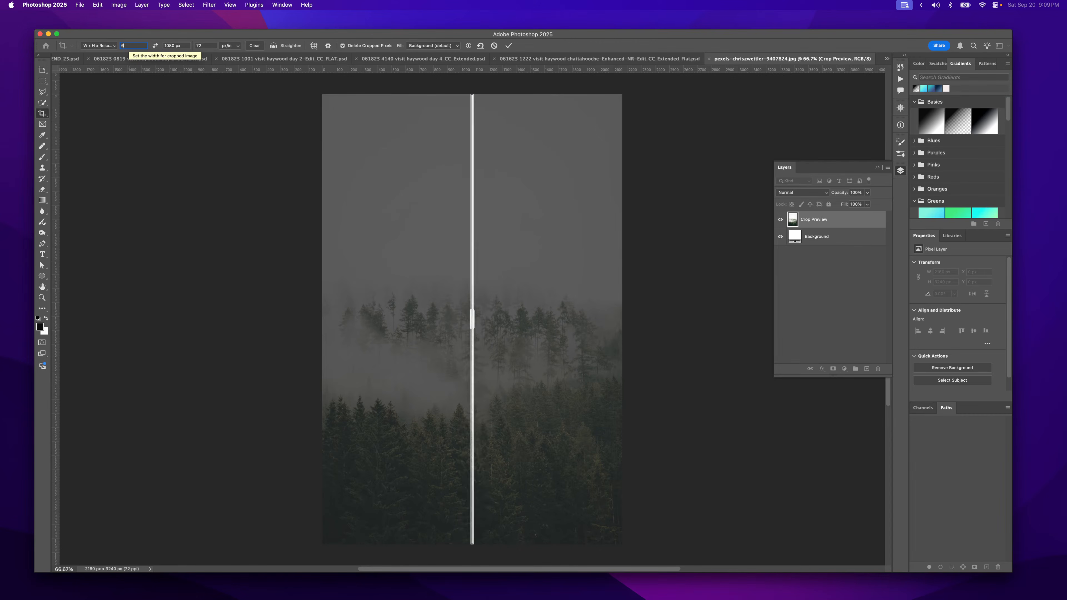
pyautogui.write('in')
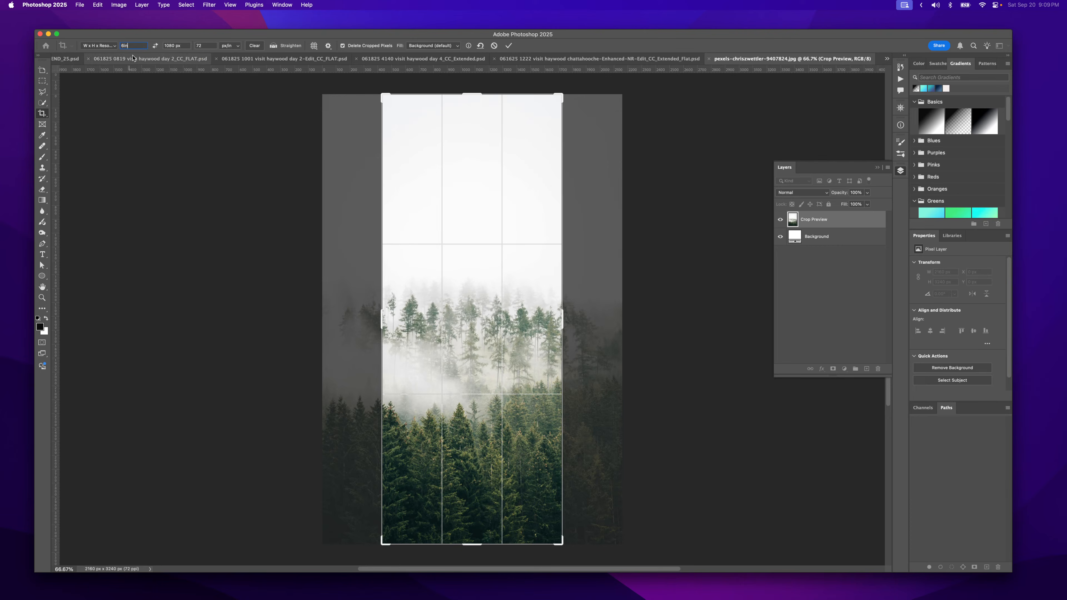
pyautogui.click(172, 46)
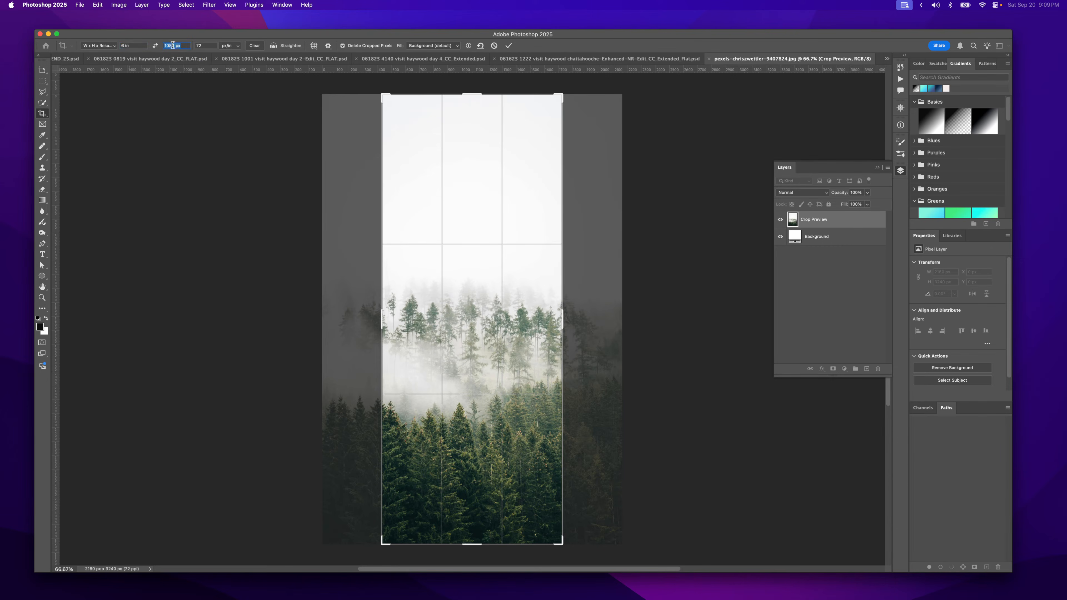
pyautogui.write('6in')
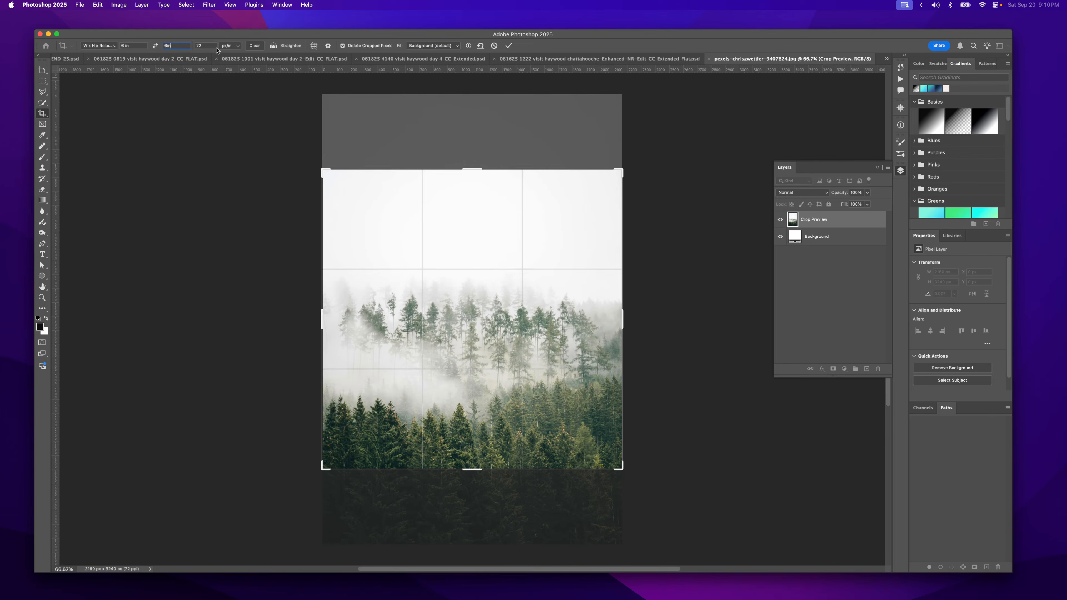
# Set the crop resolution to 300 px/in and apply the crop.
pyautogui.click(202, 43)
pyautogui.click(201, 43)
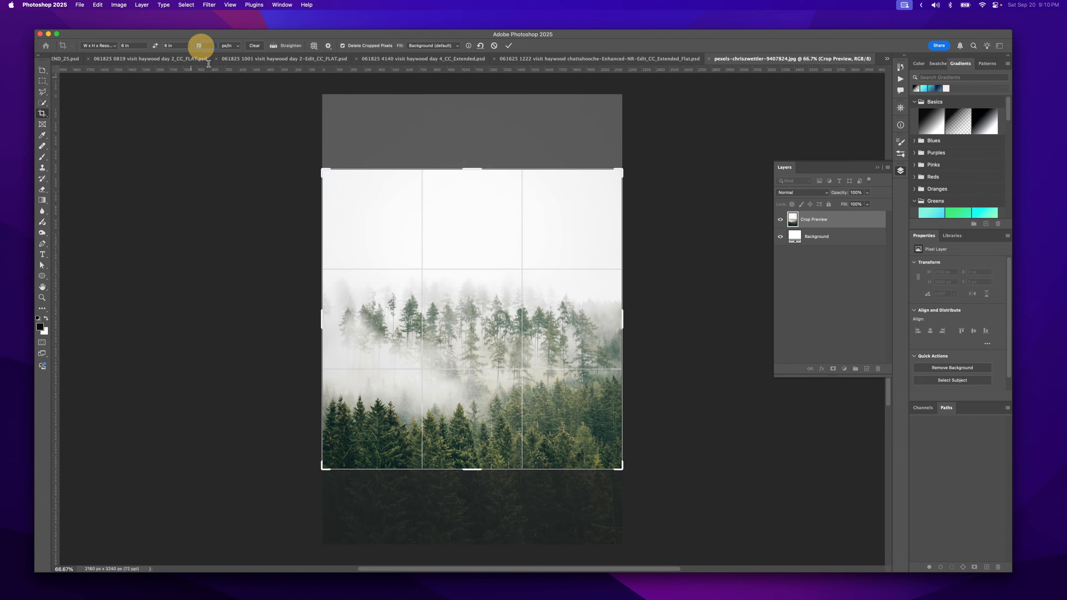
pyautogui.write('300')
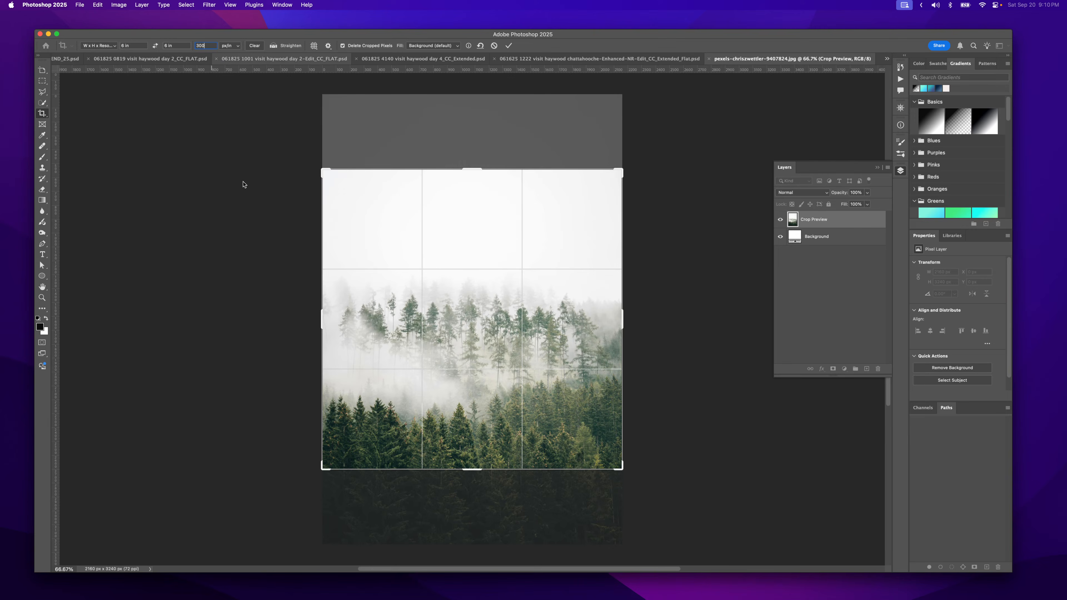
pyautogui.press('Return')
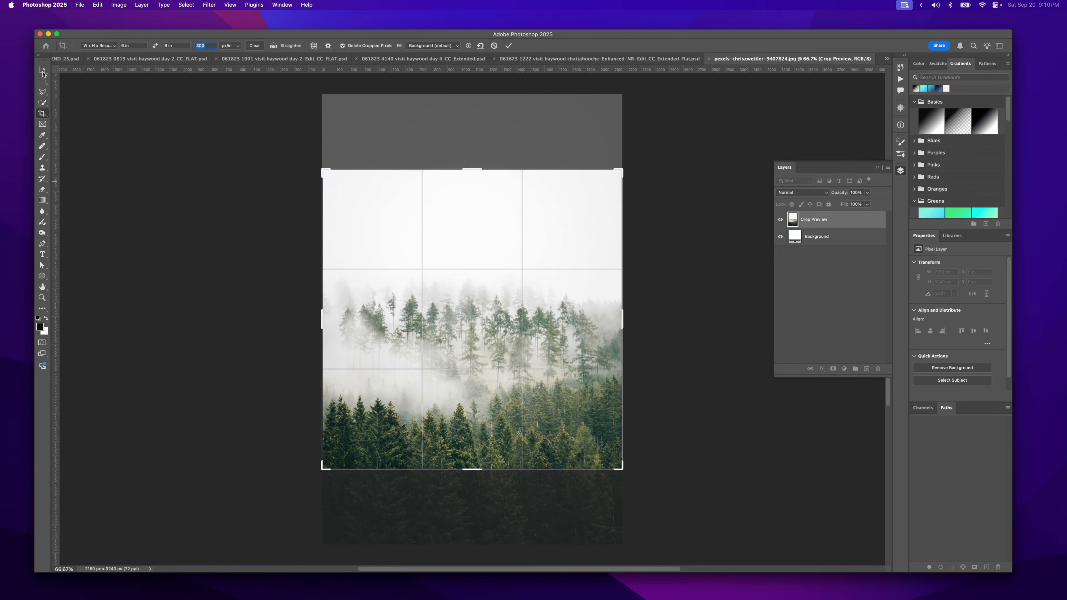
pyautogui.click(42, 70)
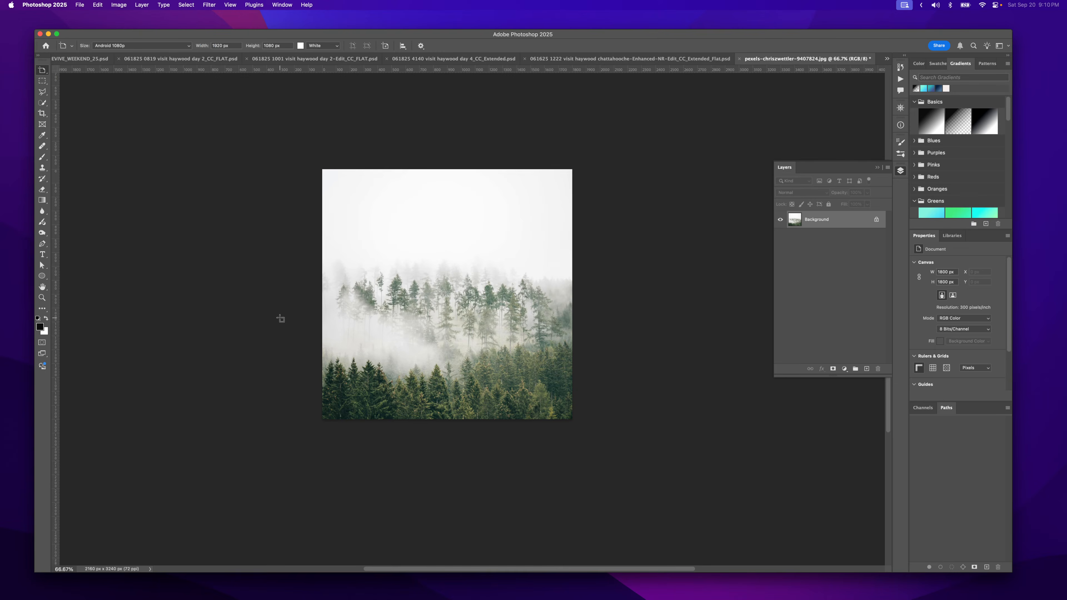
# Save the cropped photo as a progressive JPEG at maximum quality 12 and switch back to the InDesign layout.
pyautogui.press('super+s')
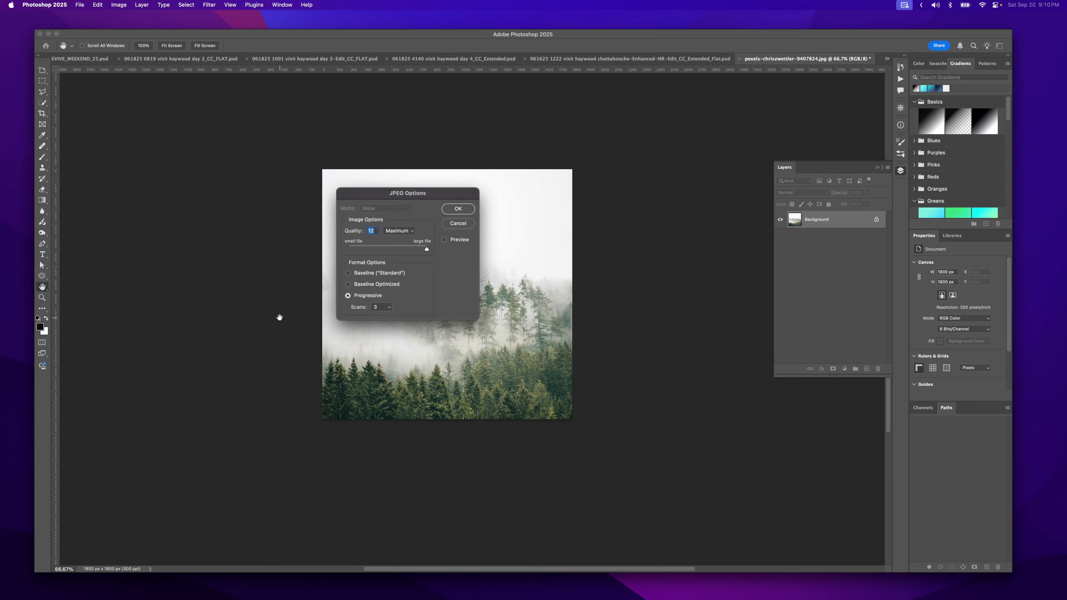
pyautogui.click(454, 209)
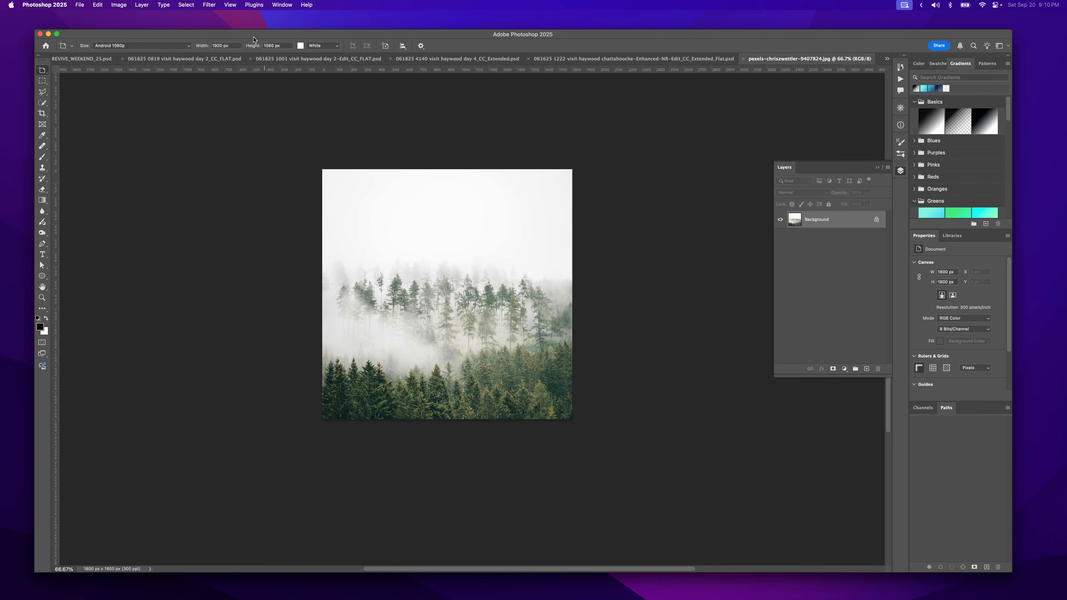
pyautogui.moveTo(255, 38); pyautogui.dragTo(1066, 294)
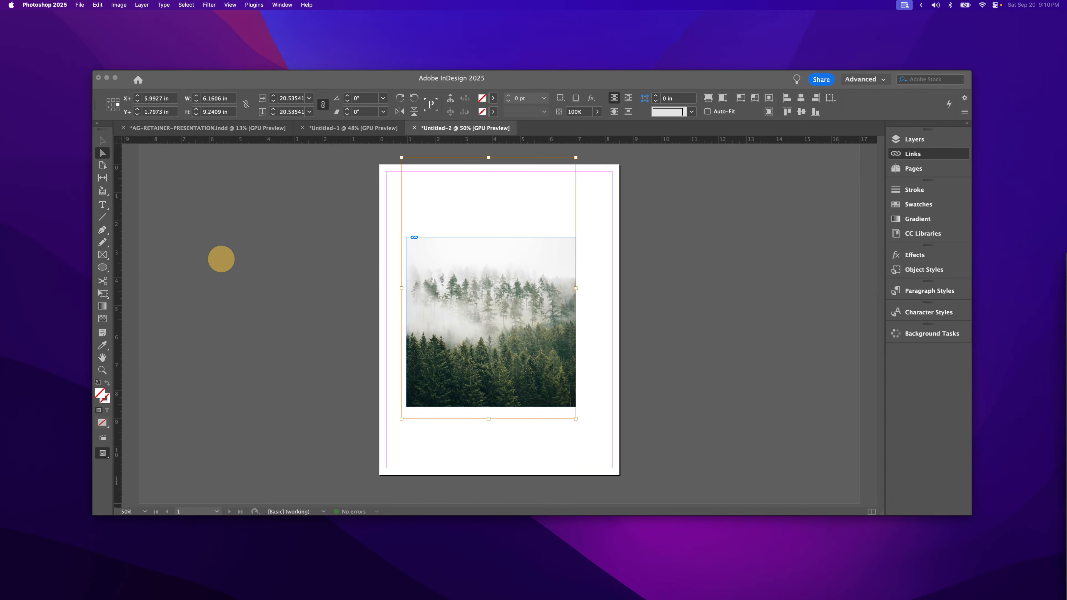
pyautogui.click(464, 309)
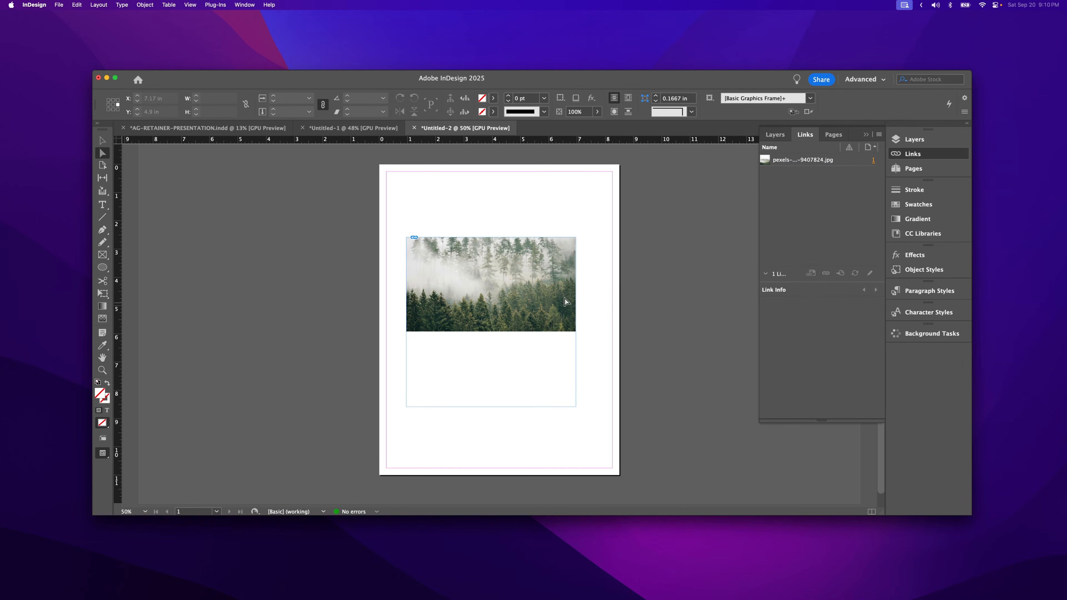
# Move the updated image content down inside its frame so it covers the whole frame.
pyautogui.click(555, 298)
pyautogui.click(531, 293)
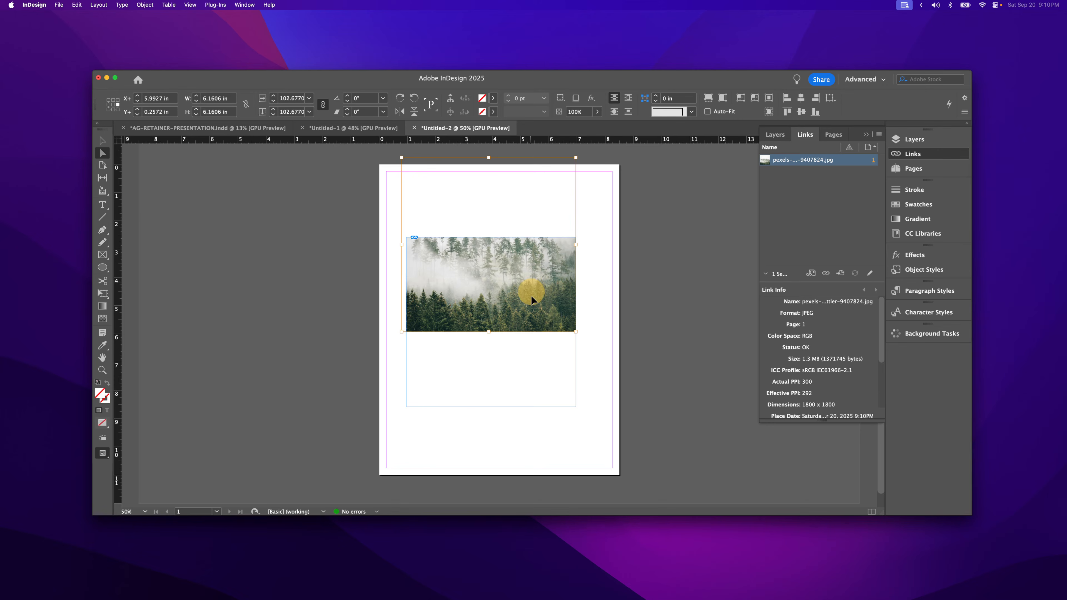
pyautogui.moveTo(528, 298); pyautogui.dragTo(530, 324)
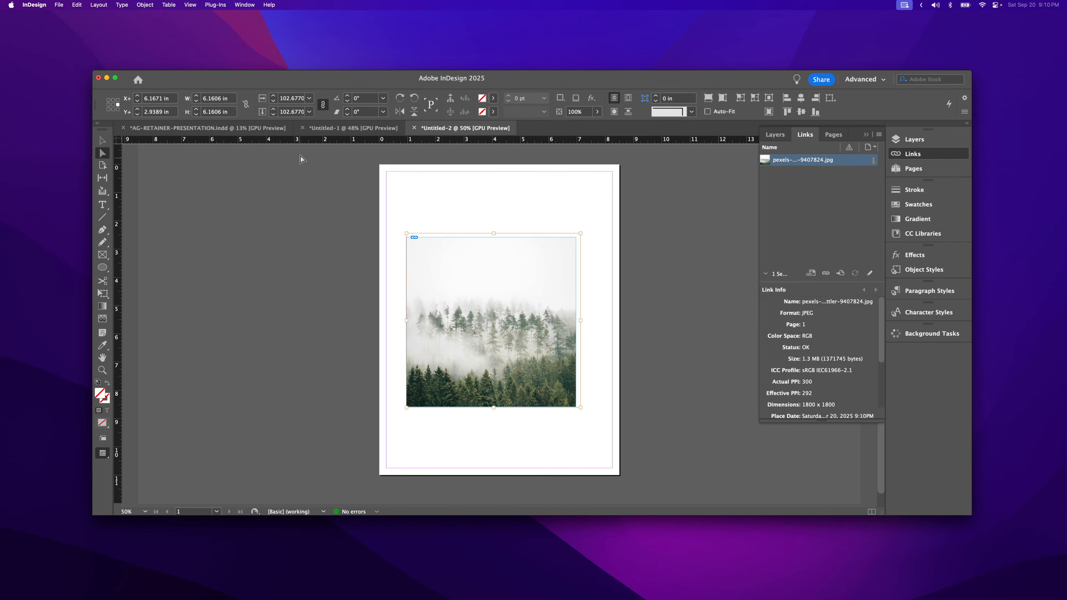
# Set the image content's horizontal and vertical scale to 100%, and reselect it to show its link details.
pyautogui.click(293, 101)
pyautogui.write('100%')
pyautogui.click(292, 112)
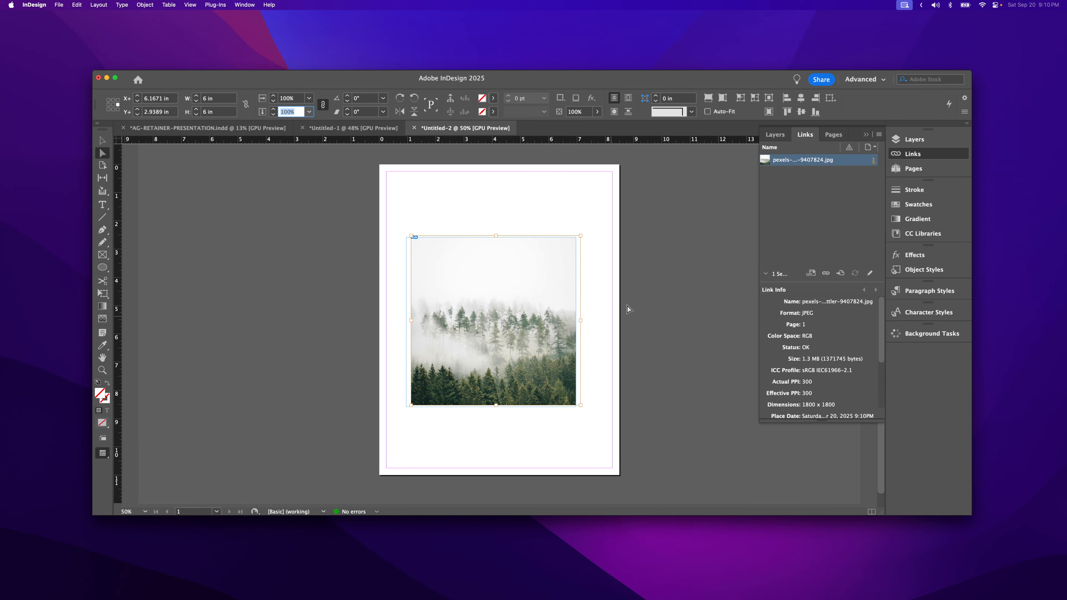
pyautogui.click(602, 330)
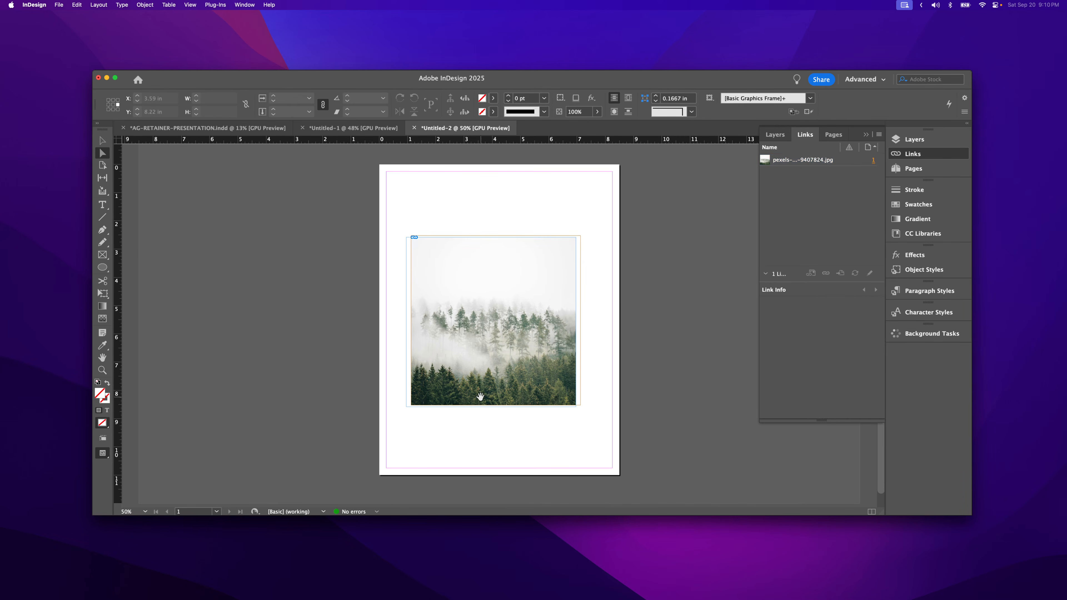
pyautogui.click(461, 358)
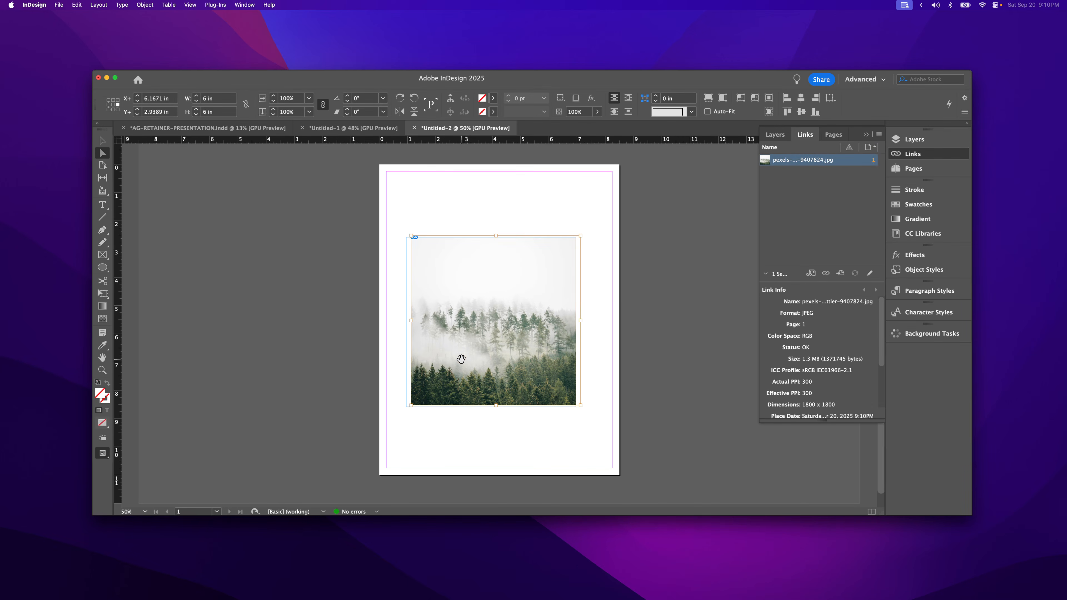